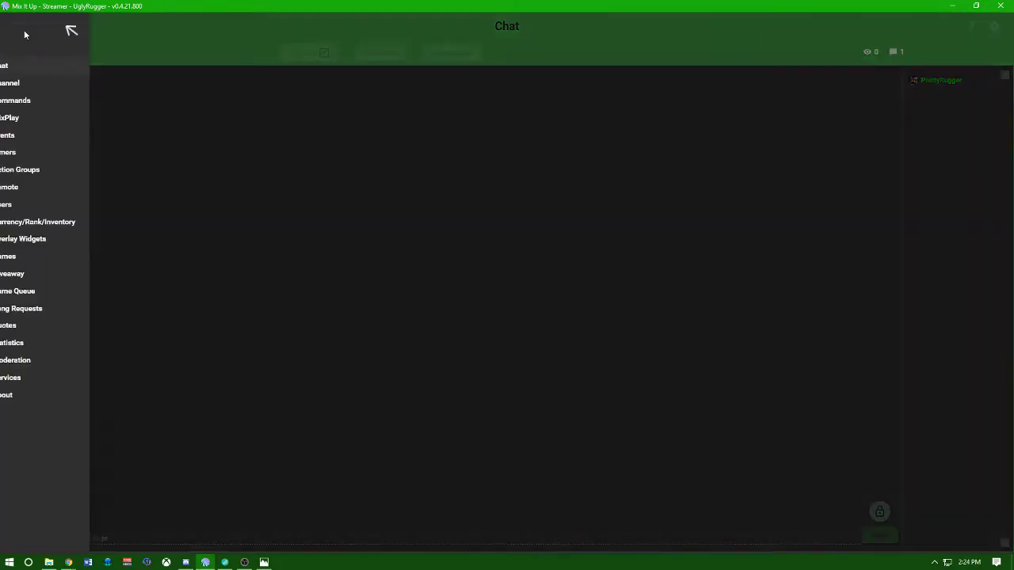
# Switch Mix It Up to the Events page that lists each channel event's commands.
pyautogui.click(45, 137)
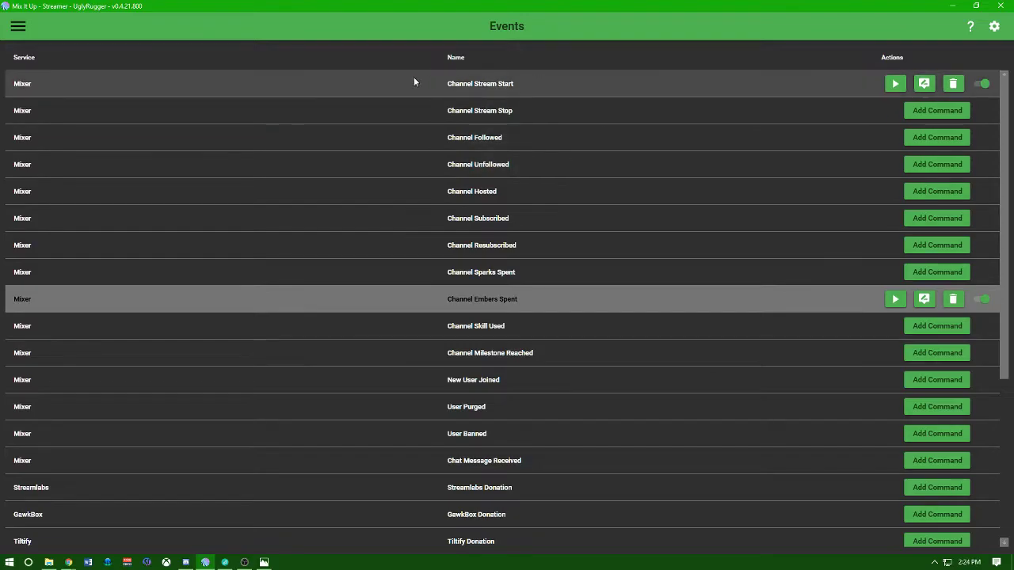
# Test-run the command attached to the Channel Embers Spent event.
pyautogui.scroll(-3, 687, 375)
pyautogui.scroll(3, 687, 374)
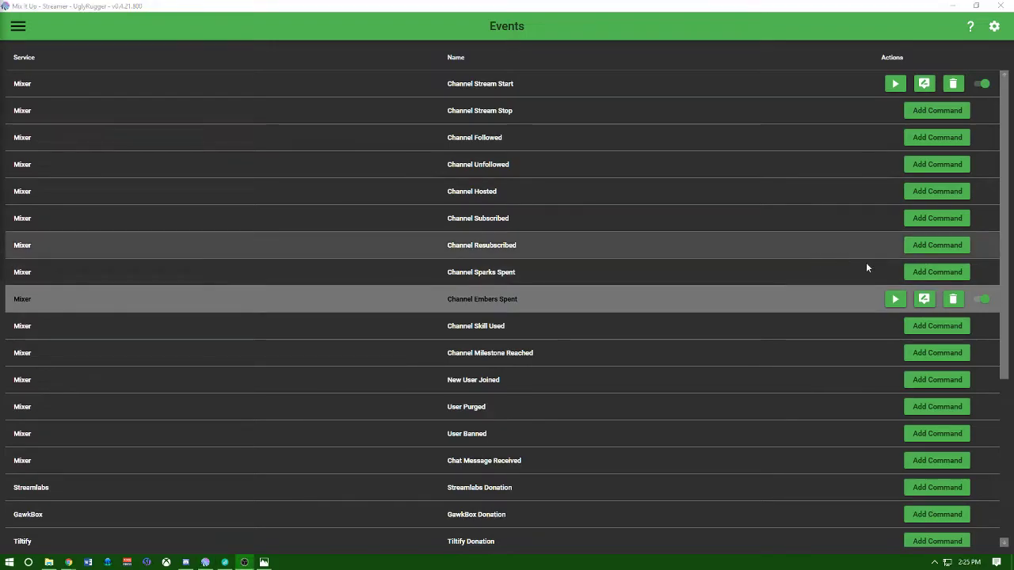
pyautogui.click(893, 300)
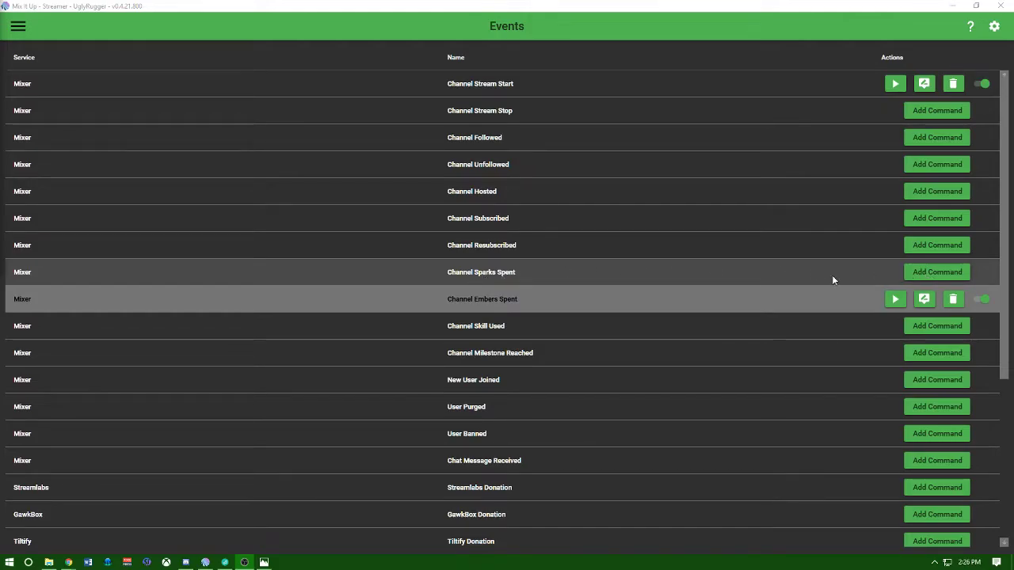
pyautogui.click(485, 307)
# Start adding a store command to Channel Sparks Spent and search the store by the creator's name.
pyautogui.click(936, 274)
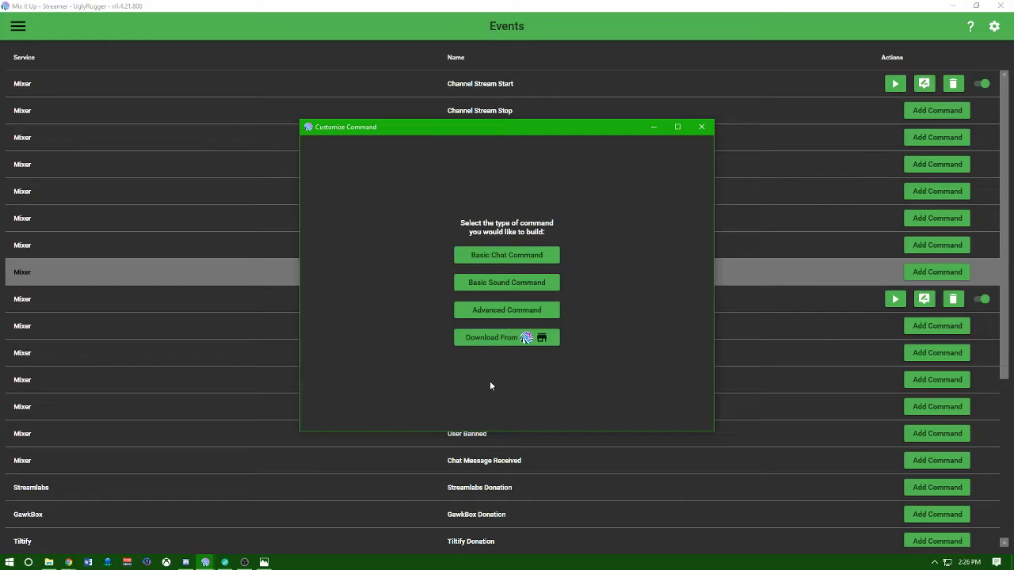
pyautogui.click(533, 341)
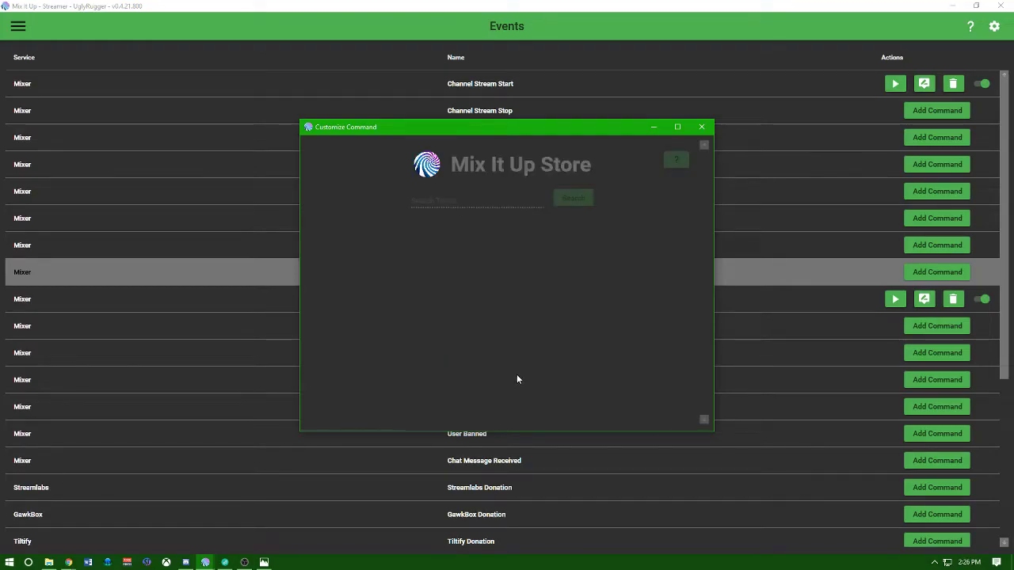
pyautogui.click(447, 203)
pyautogui.write('UglyRugge')
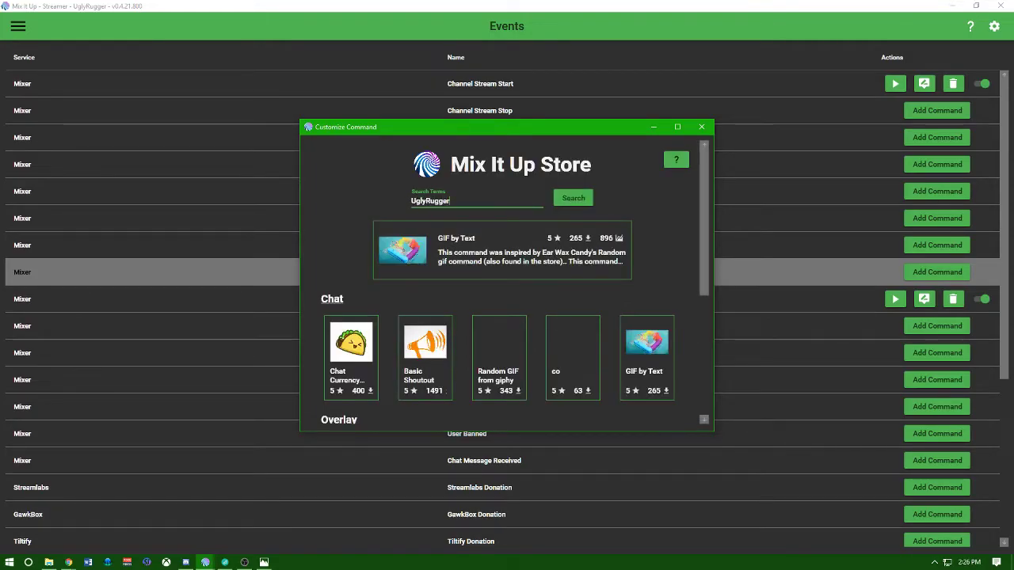
pyautogui.write('r')
pyautogui.press('Return')
# Search the store for 'Ember' and open the Ember Dono Alert command's details.
pyautogui.moveTo(449, 202); pyautogui.dragTo(403, 204)
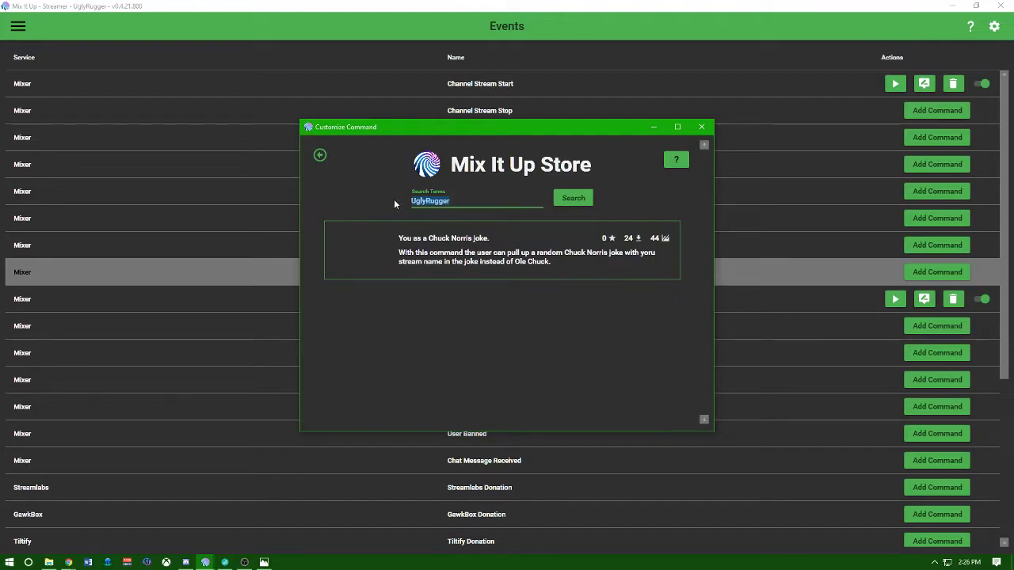
pyautogui.write('Ember')
pyautogui.press('Return')
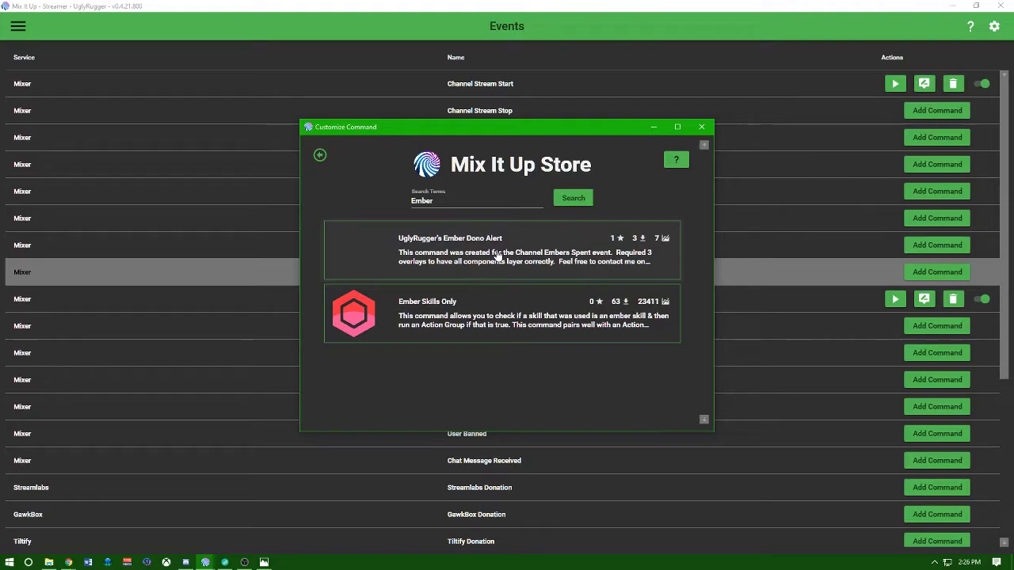
pyautogui.click(498, 255)
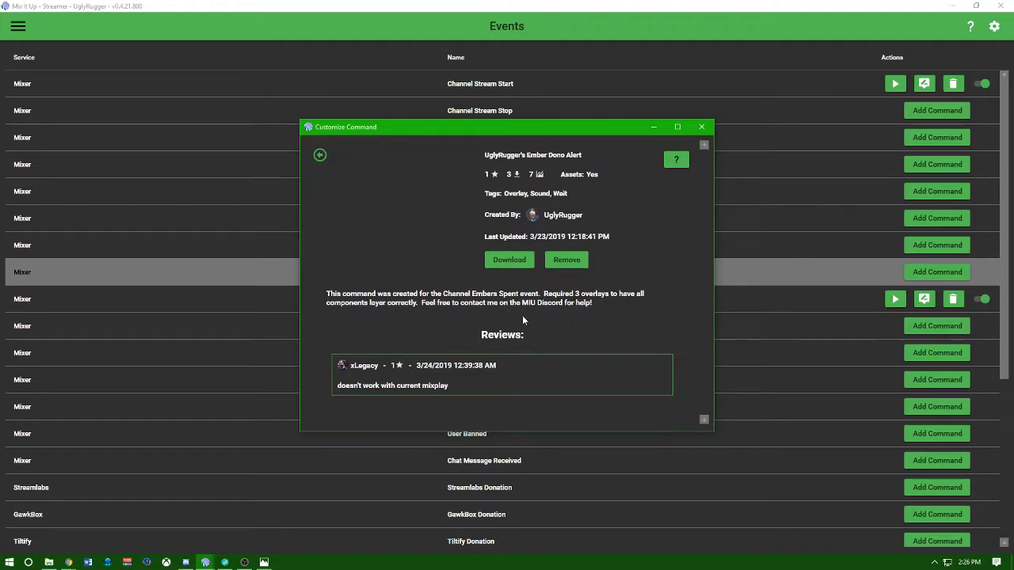
# Download Ember Dono Alert and its assets into Stream > MIU Downloaded Commands, saving it to Channel Sparks Spent.
pyautogui.click(507, 262)
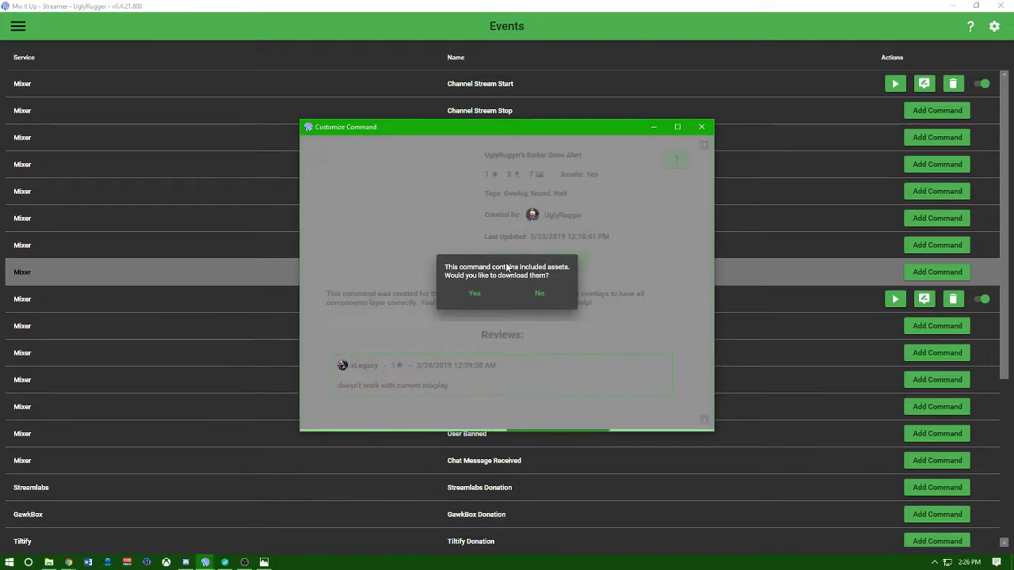
pyautogui.click(478, 292)
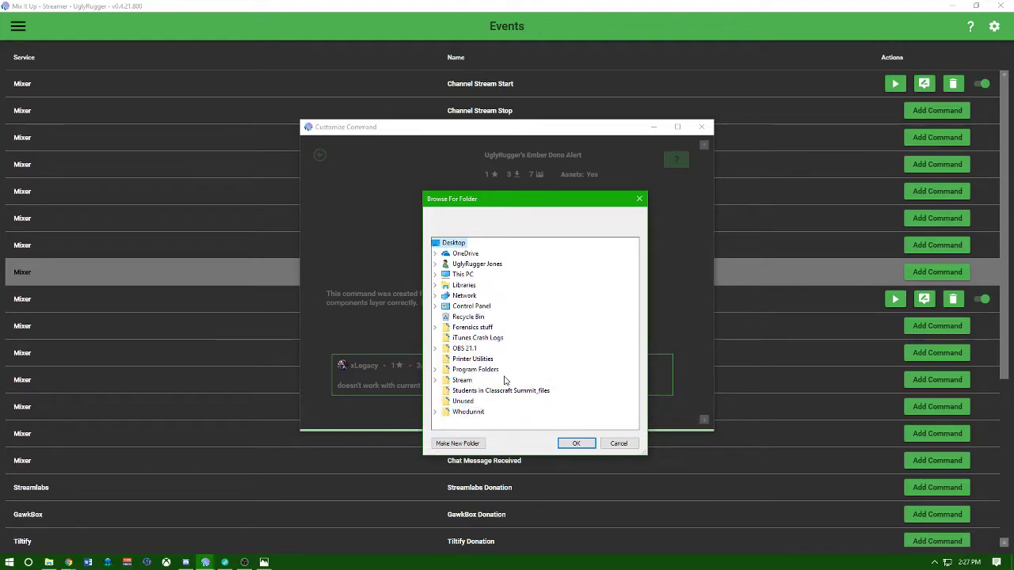
pyautogui.click(466, 380)
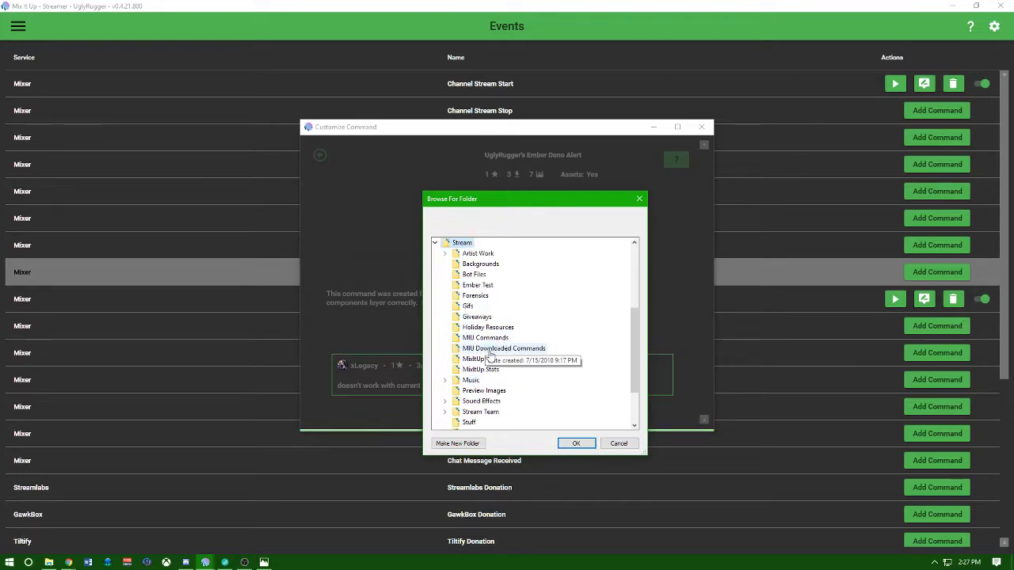
pyautogui.click(497, 351)
pyautogui.click(573, 443)
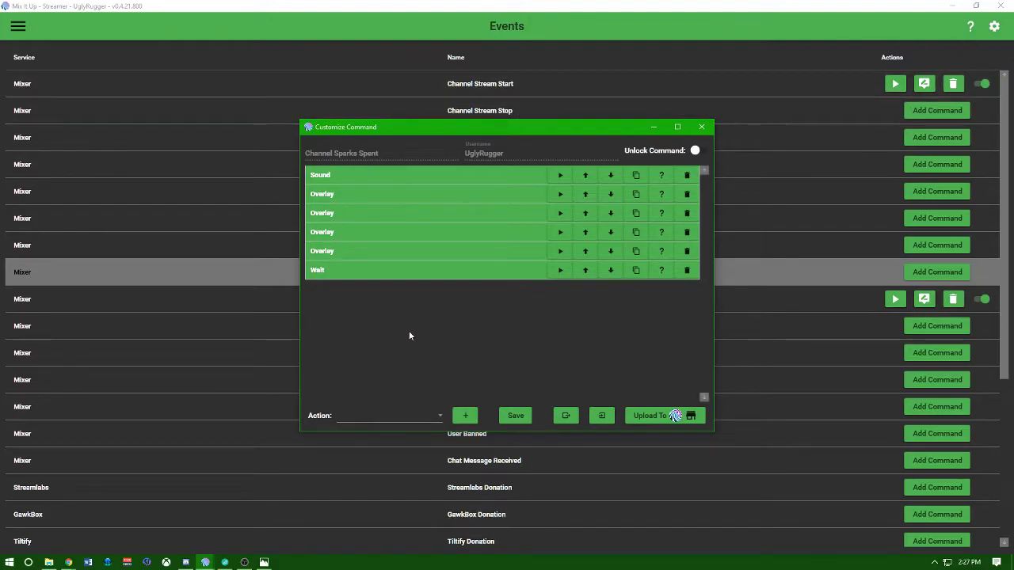
pyautogui.click(514, 420)
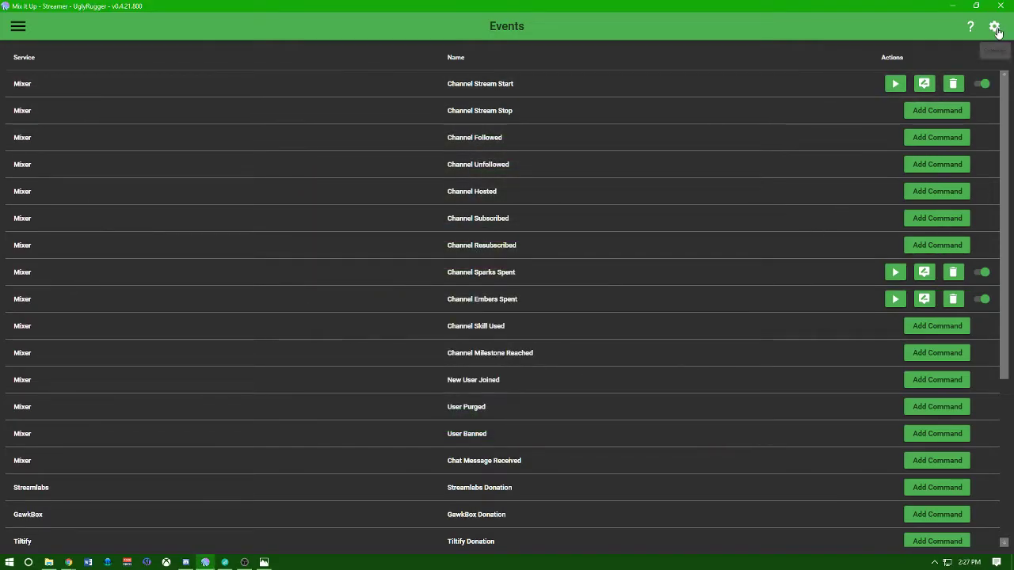
pyautogui.click(994, 26)
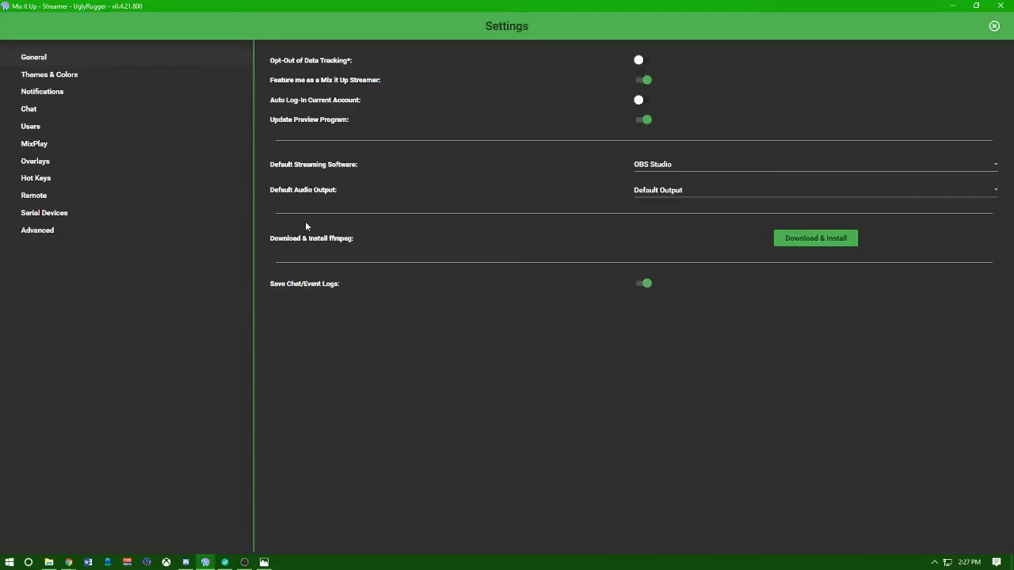
pyautogui.click(49, 232)
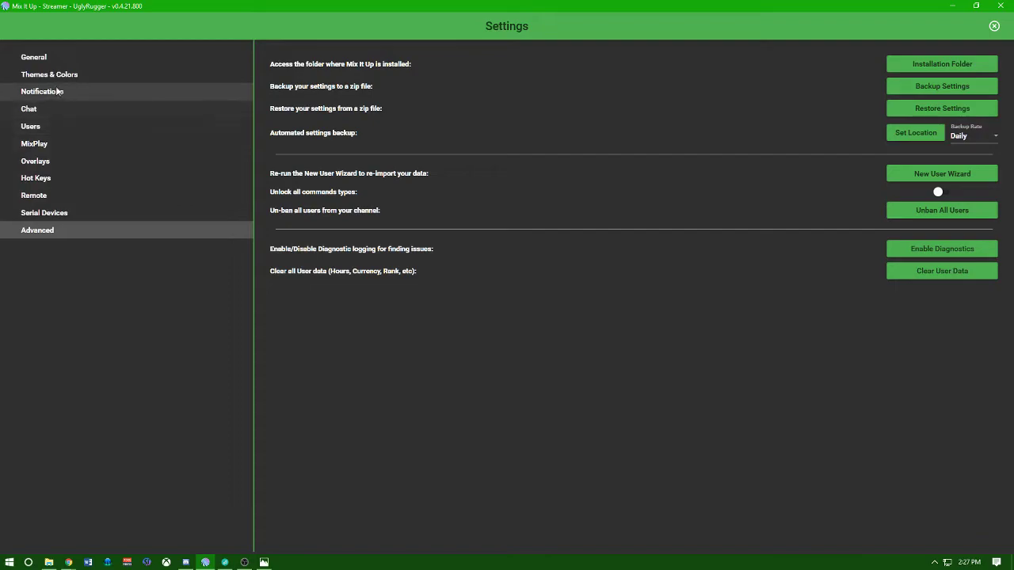
pyautogui.click(60, 143)
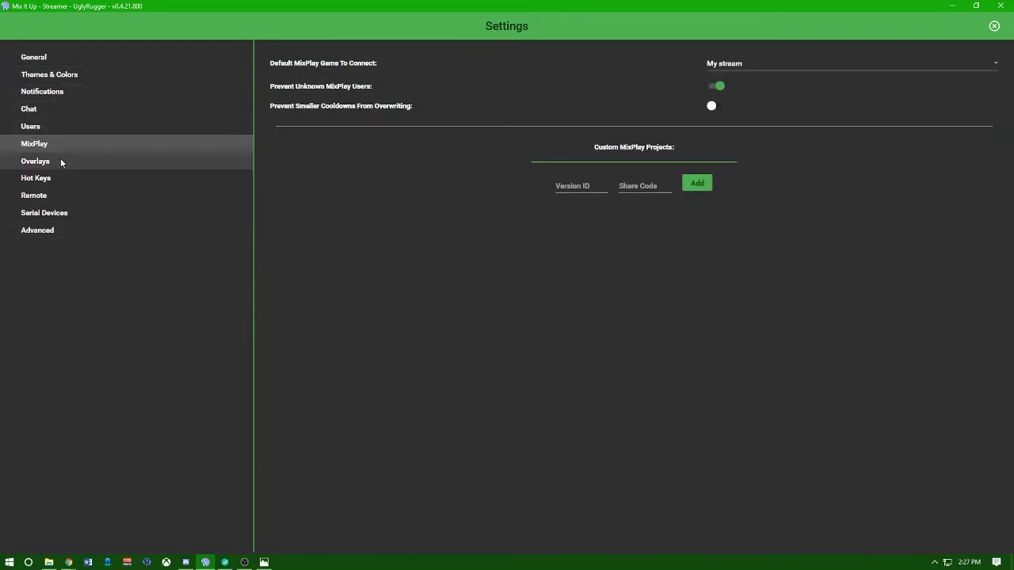
pyautogui.click(61, 162)
pyautogui.click(61, 179)
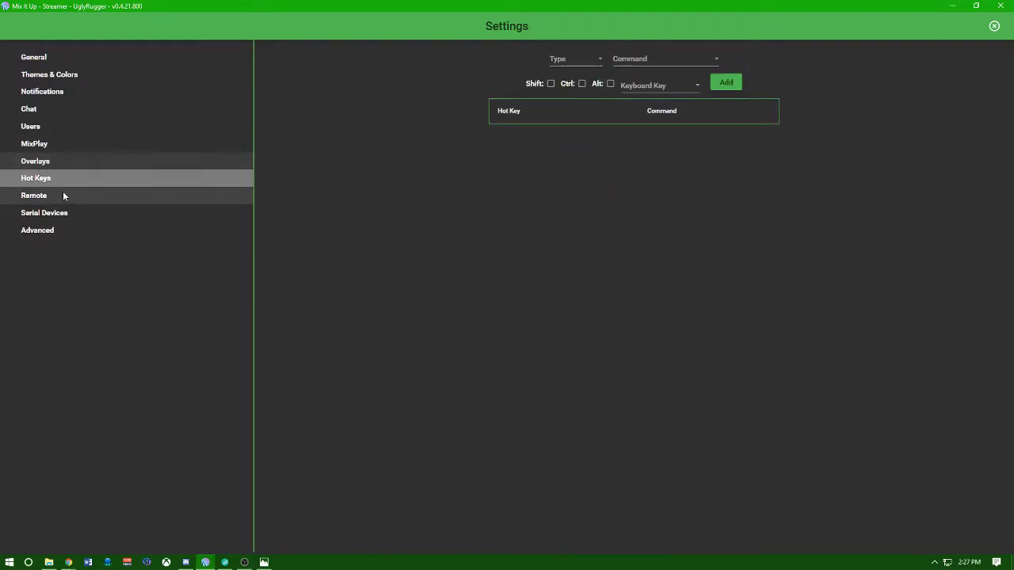
pyautogui.click(62, 196)
pyautogui.click(64, 213)
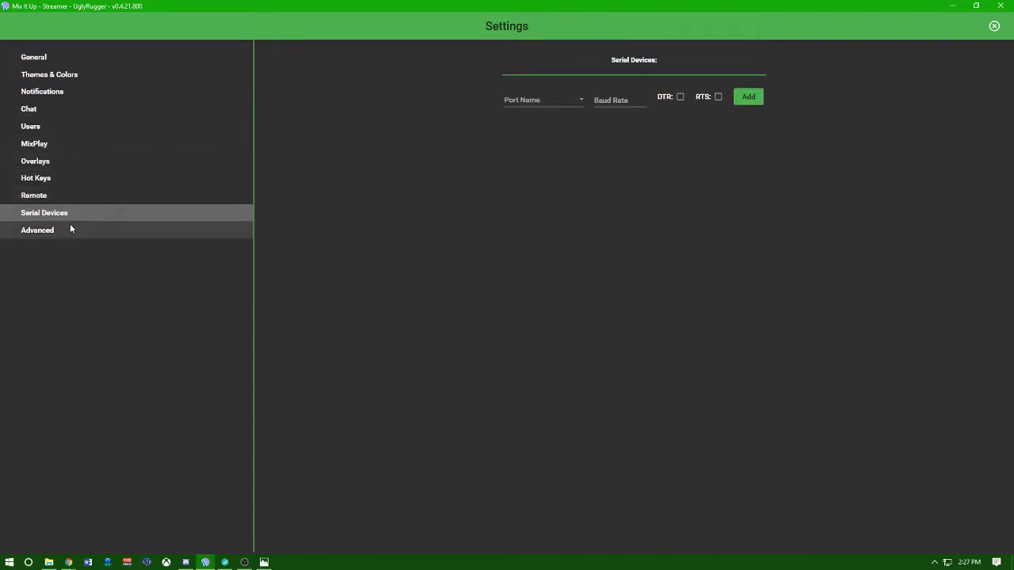
pyautogui.click(70, 229)
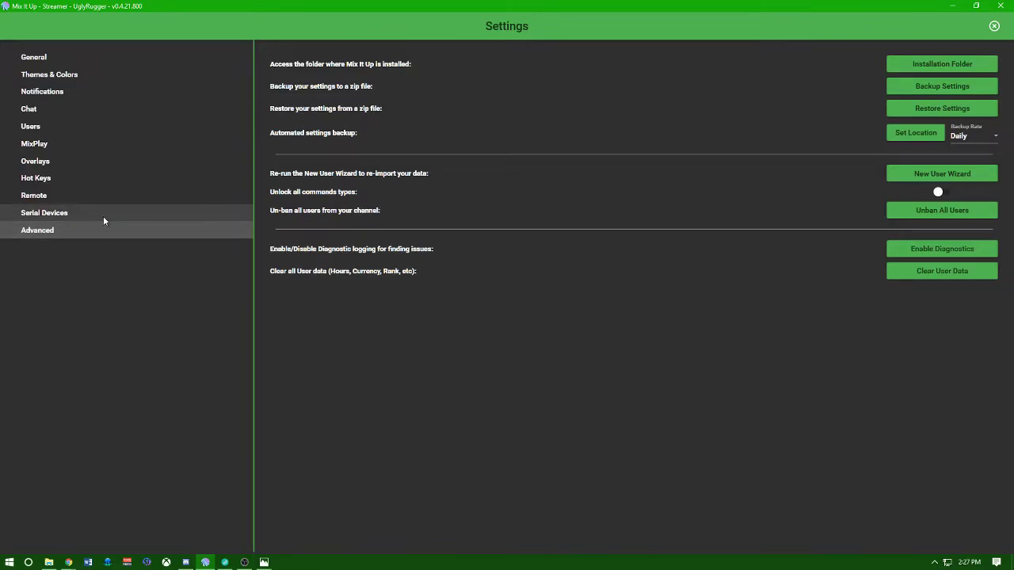
pyautogui.click(50, 60)
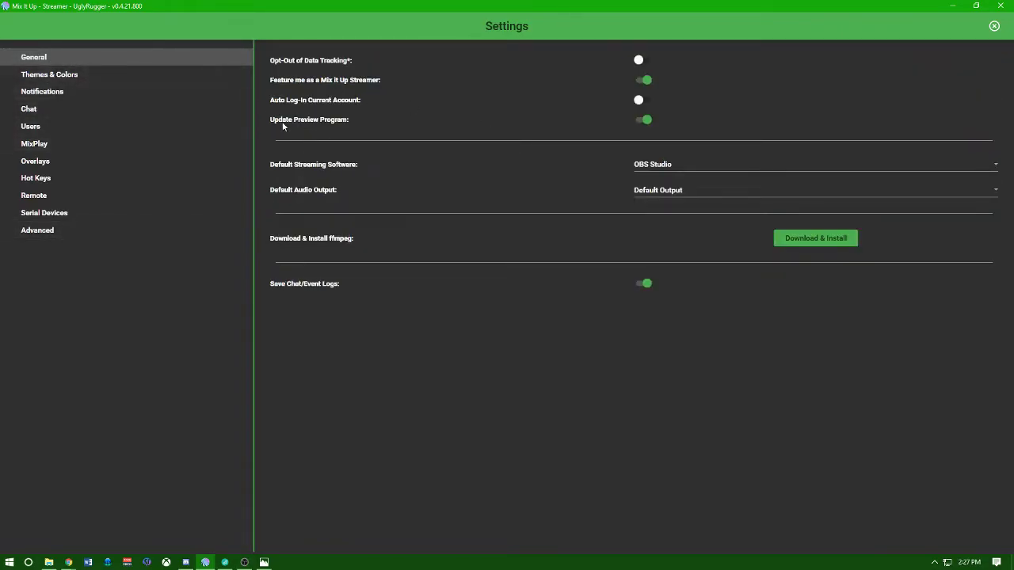
pyautogui.moveTo(315, 122)
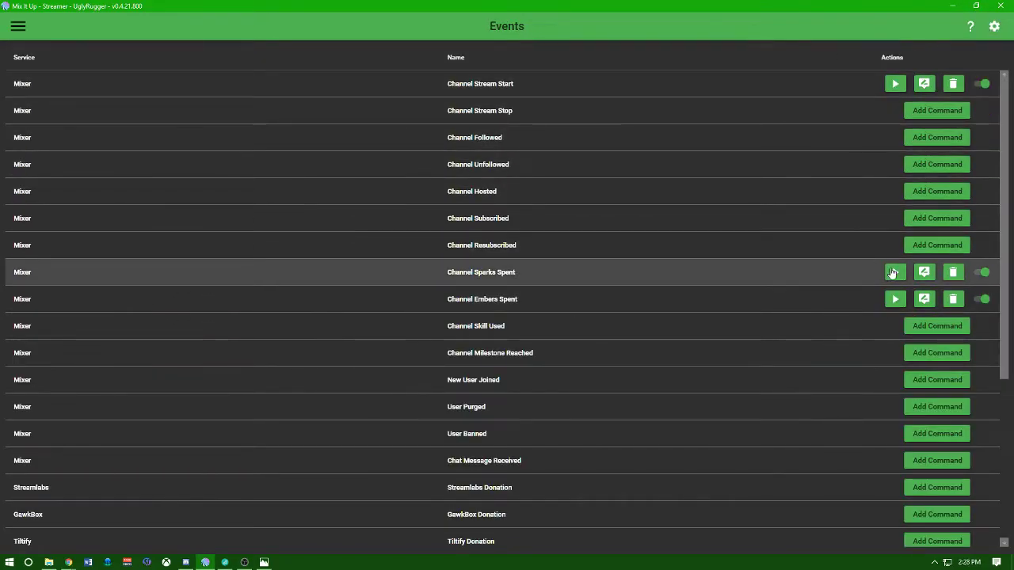
# Open the Channel Sparks Spent command and inspect its Sound and first two Overlay actions.
pyautogui.click(924, 272)
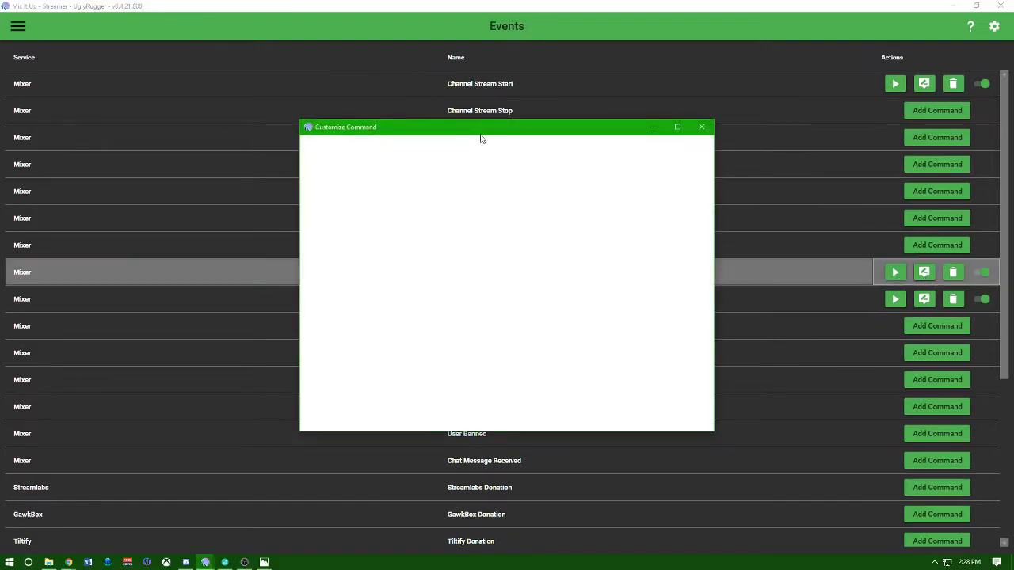
pyautogui.click(421, 175)
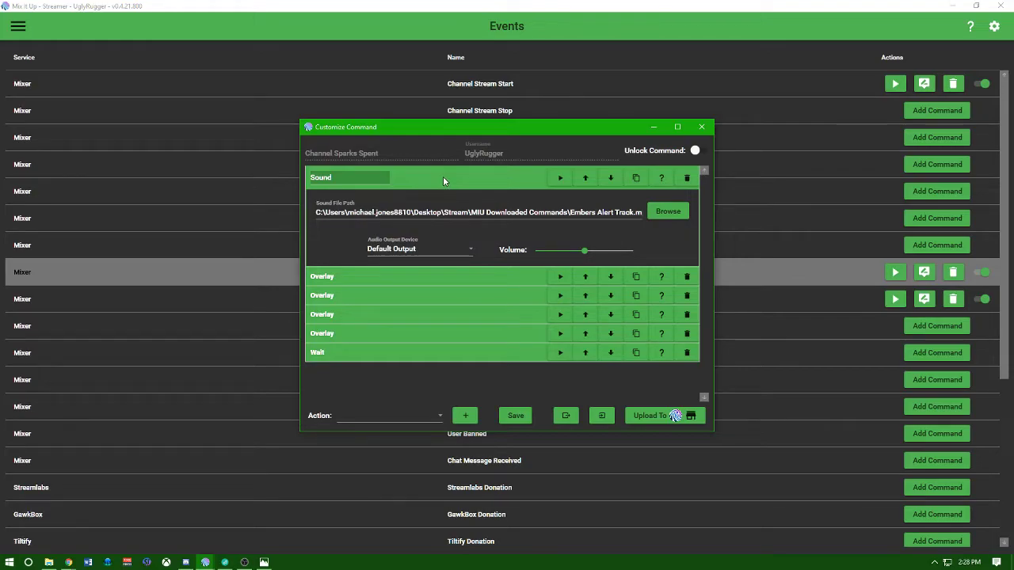
pyautogui.click(442, 178)
pyautogui.click(422, 196)
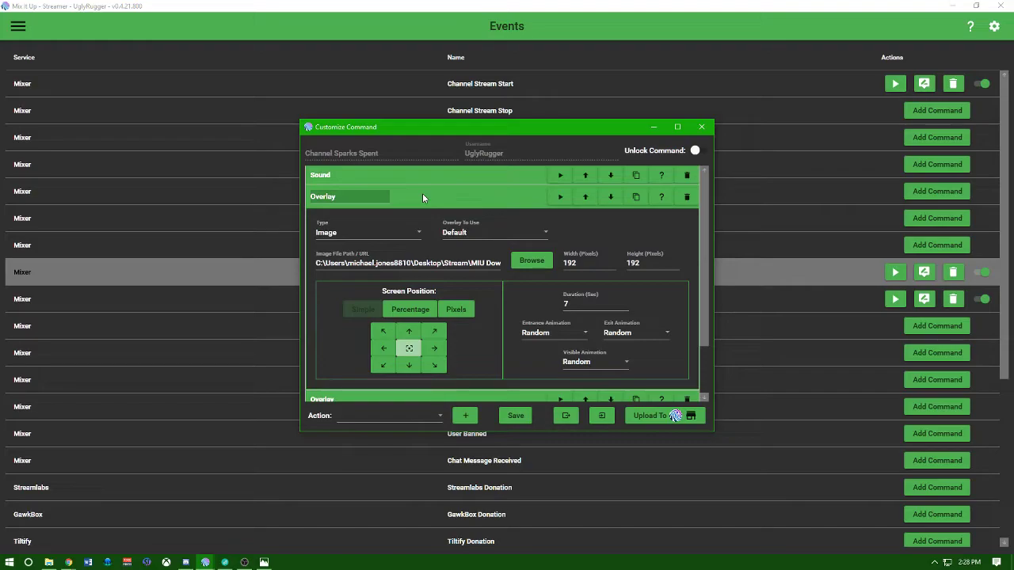
pyautogui.click(422, 197)
pyautogui.click(398, 216)
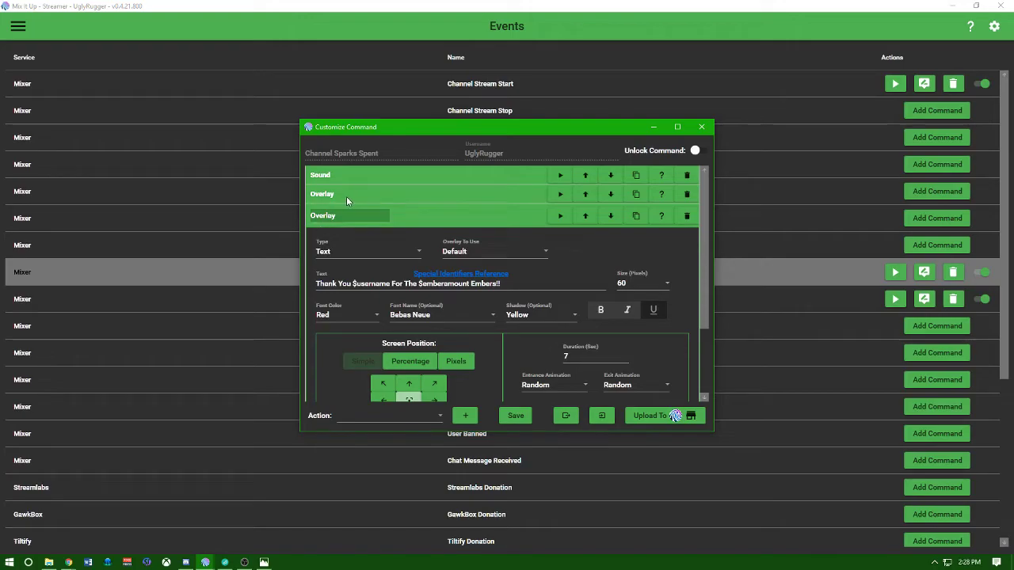
pyautogui.click(438, 217)
# Inspect the remaining Overlay actions' settings, then close the command editor.
pyautogui.click(413, 237)
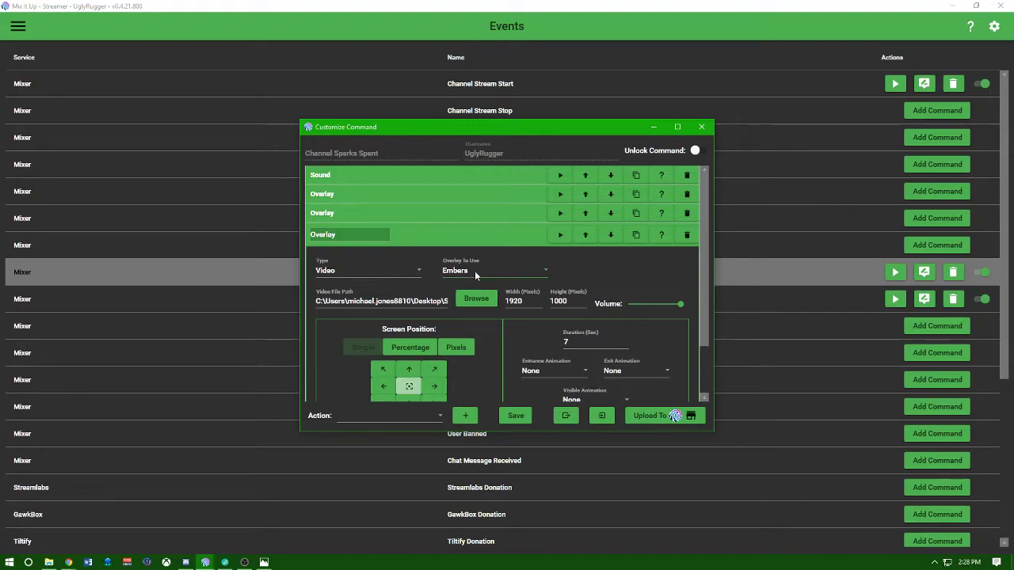
pyautogui.click(456, 234)
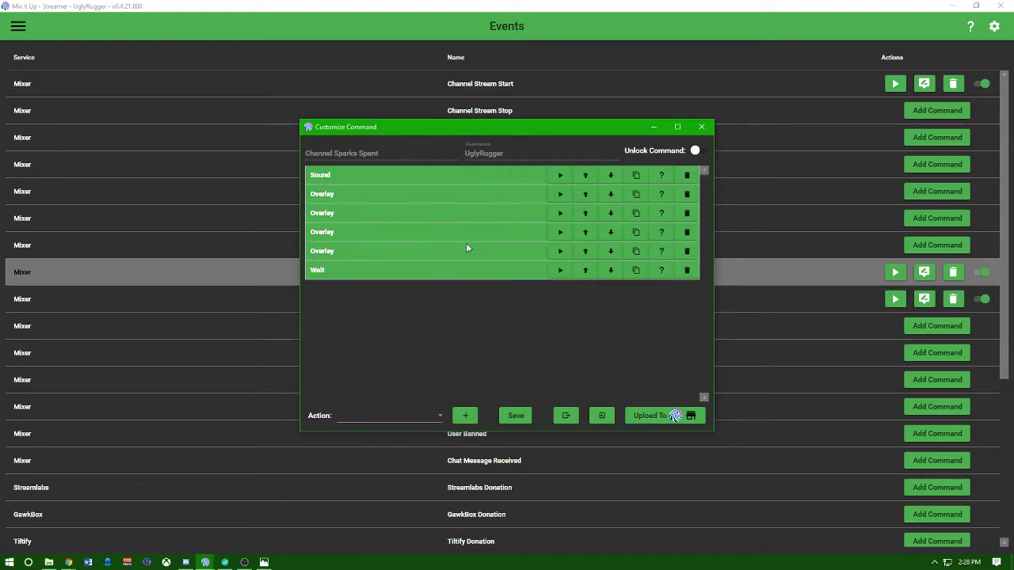
pyautogui.click(377, 251)
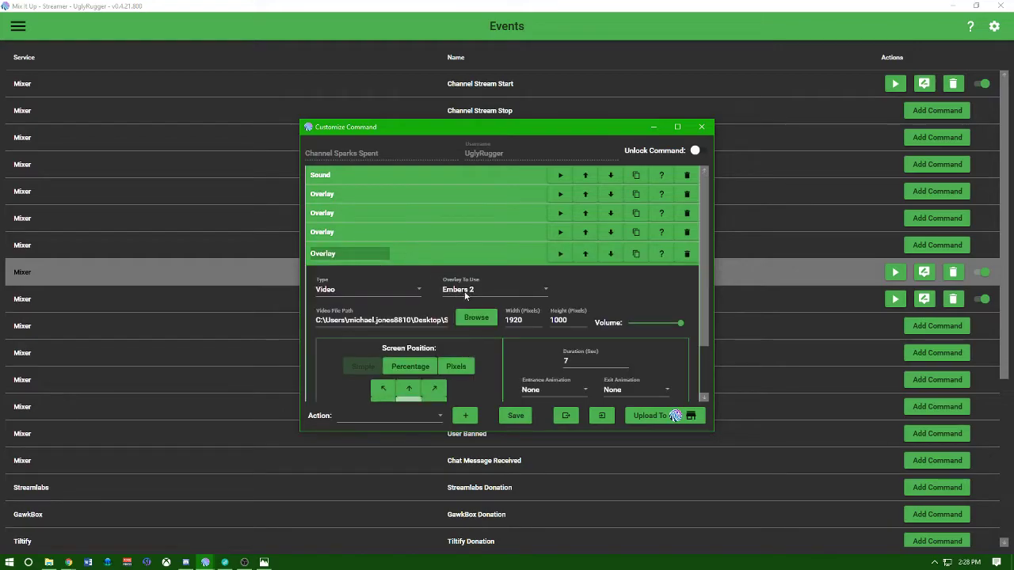
pyautogui.click(489, 255)
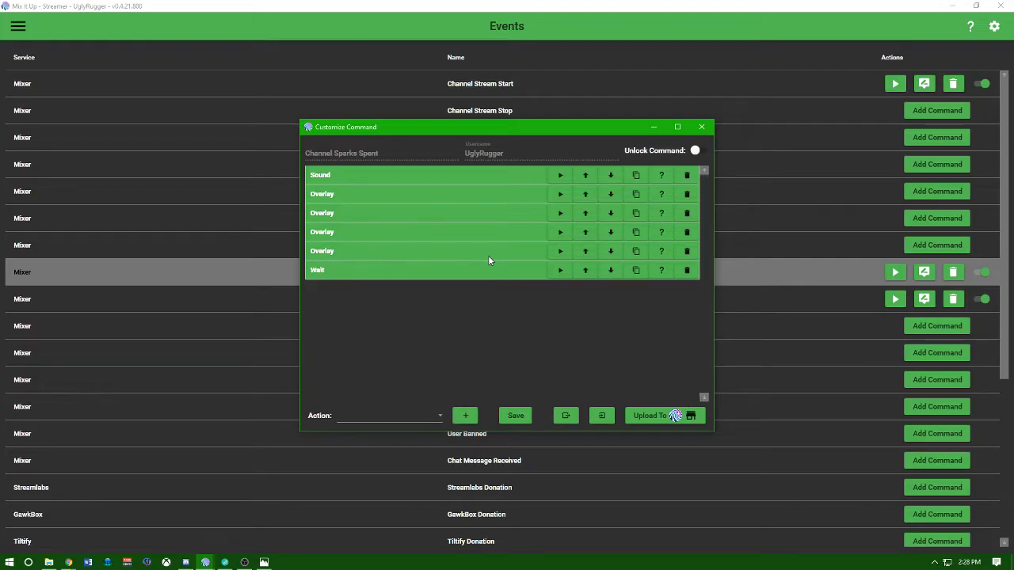
pyautogui.click(705, 128)
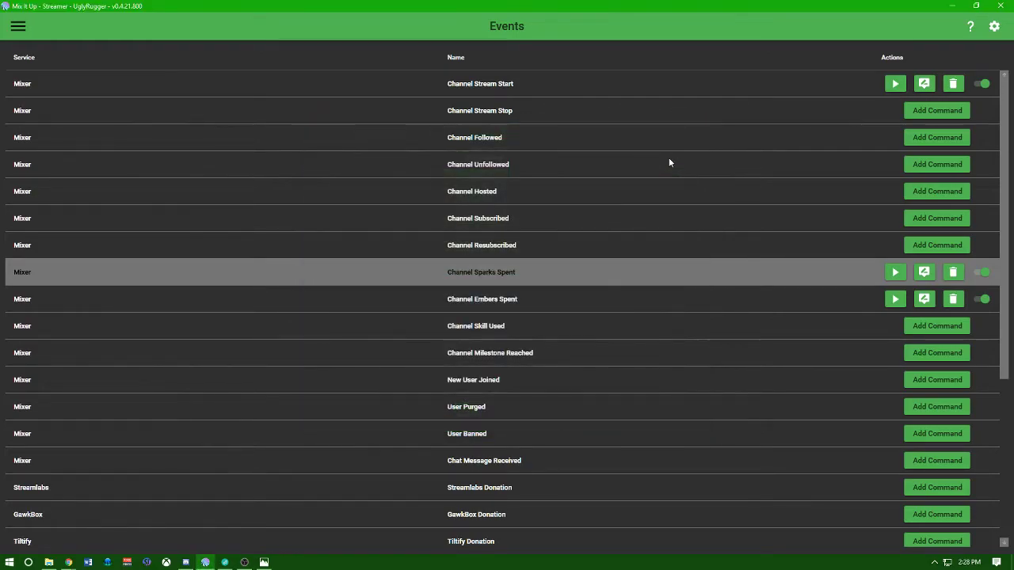
# Add an overlay endpoint named 'Overlay 4' and open its localhost:8114 address.
pyautogui.click(995, 27)
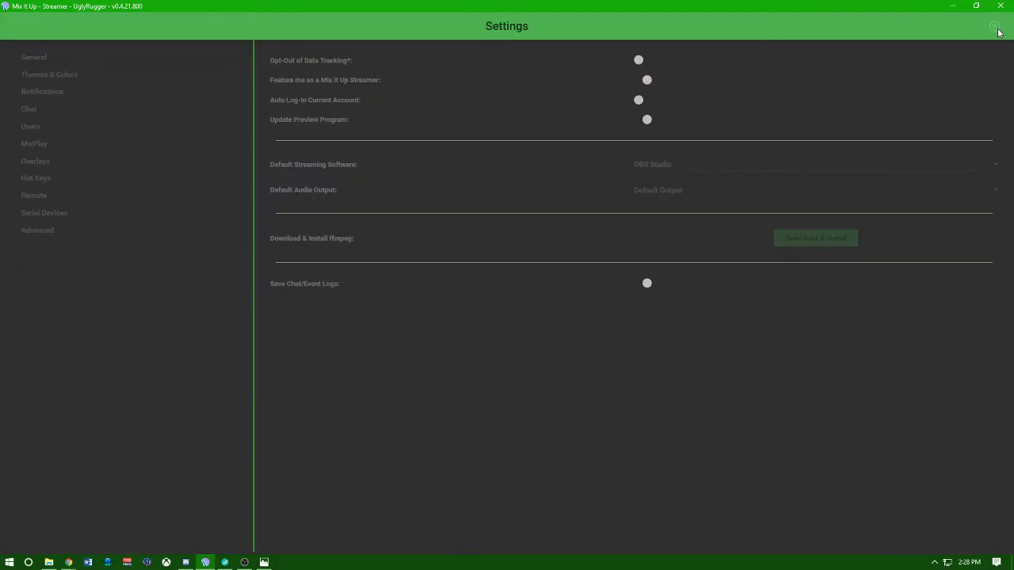
pyautogui.click(56, 162)
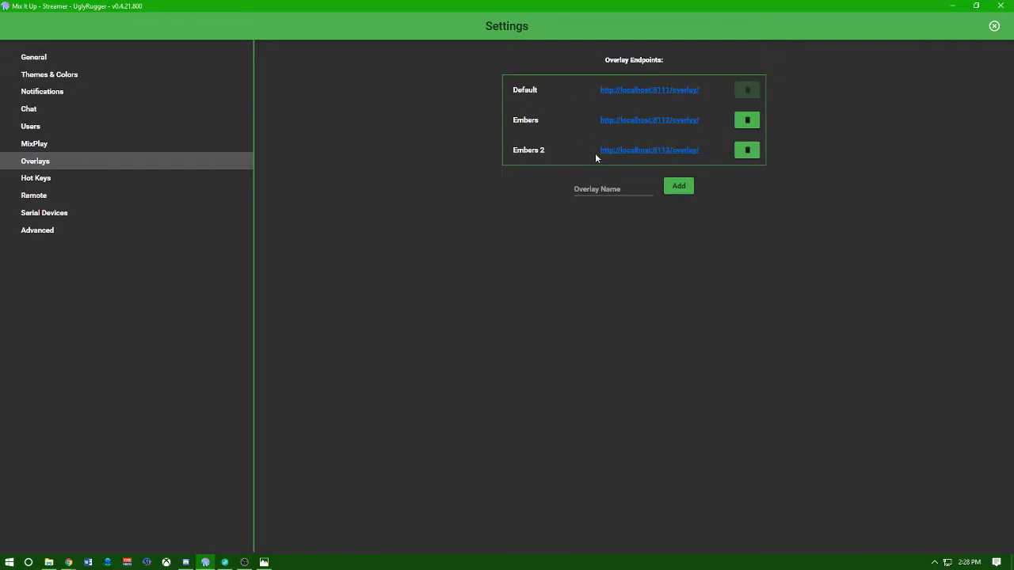
pyautogui.click(602, 190)
pyautogui.write('OVerlay 4')
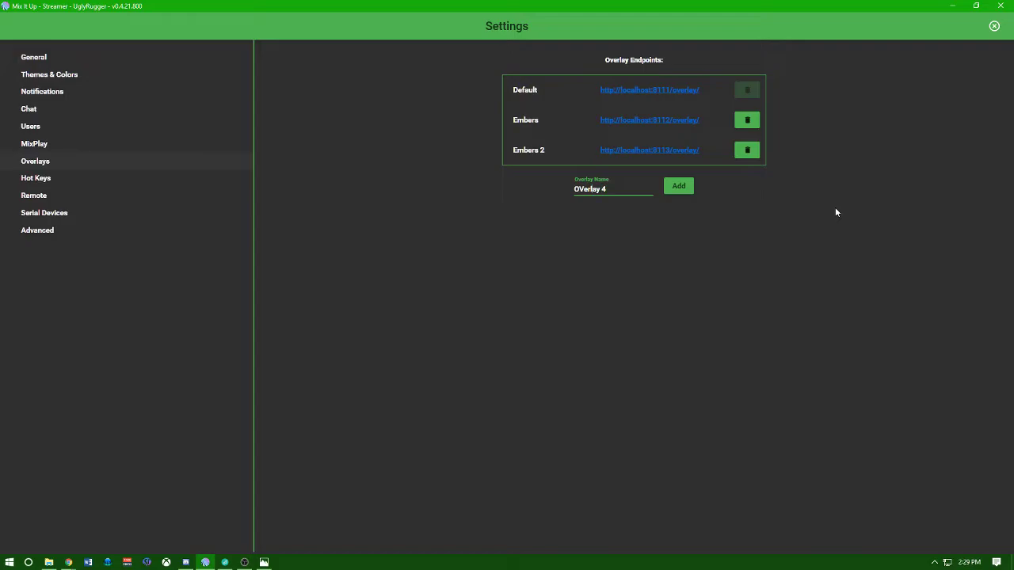
pyautogui.press('BackSpace')
pyautogui.write('v')
pyautogui.click(683, 187)
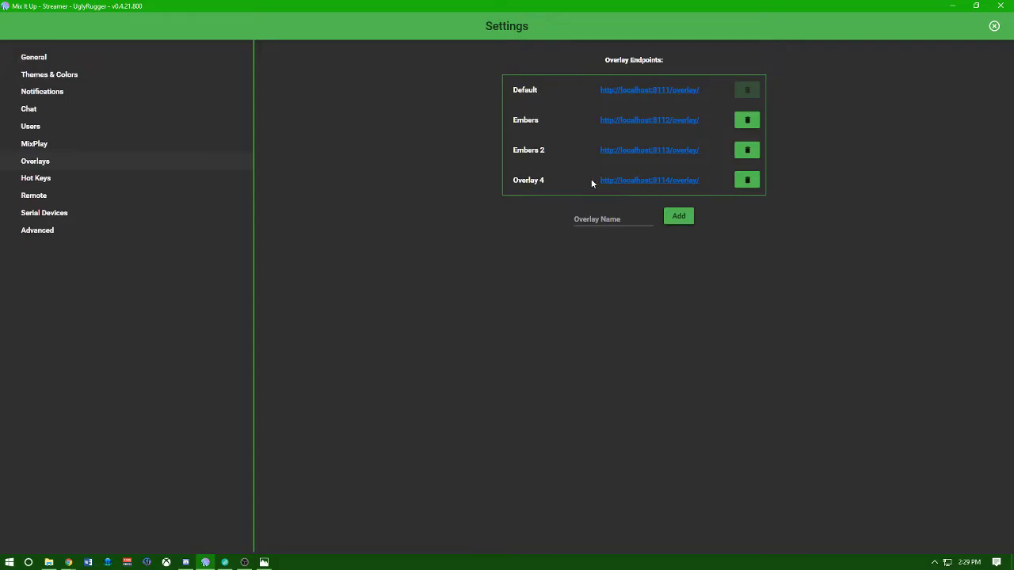
pyautogui.click(657, 187)
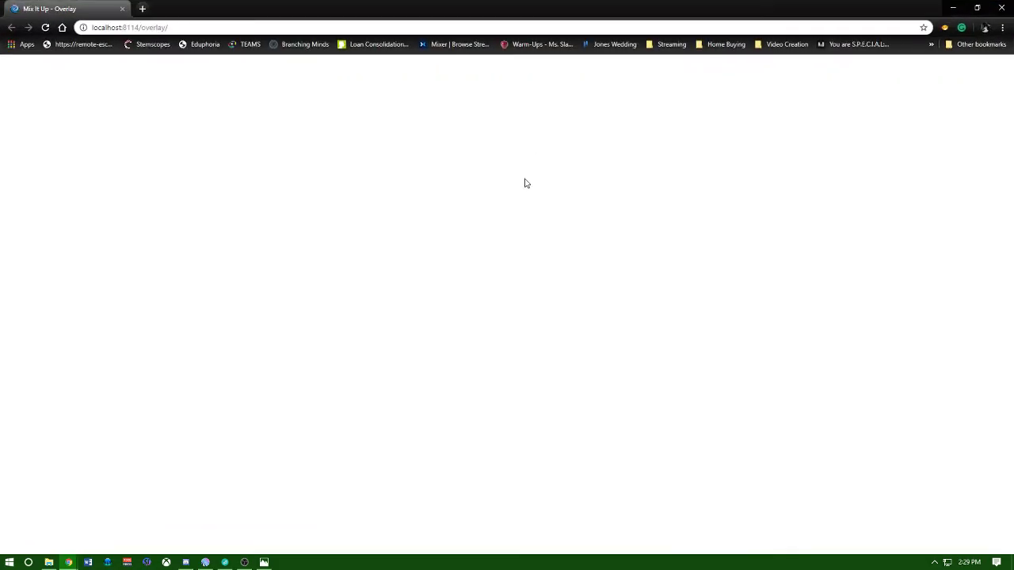
# Restore the Chrome window, select the localhost:8114/overlay/ address, and close the browser.
pyautogui.click(977, 7)
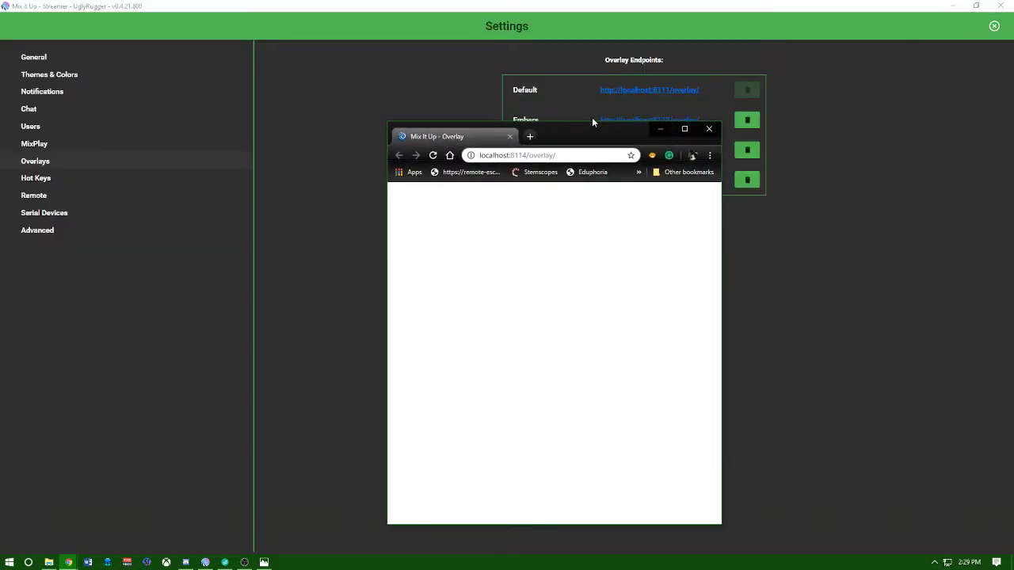
pyautogui.click(554, 155)
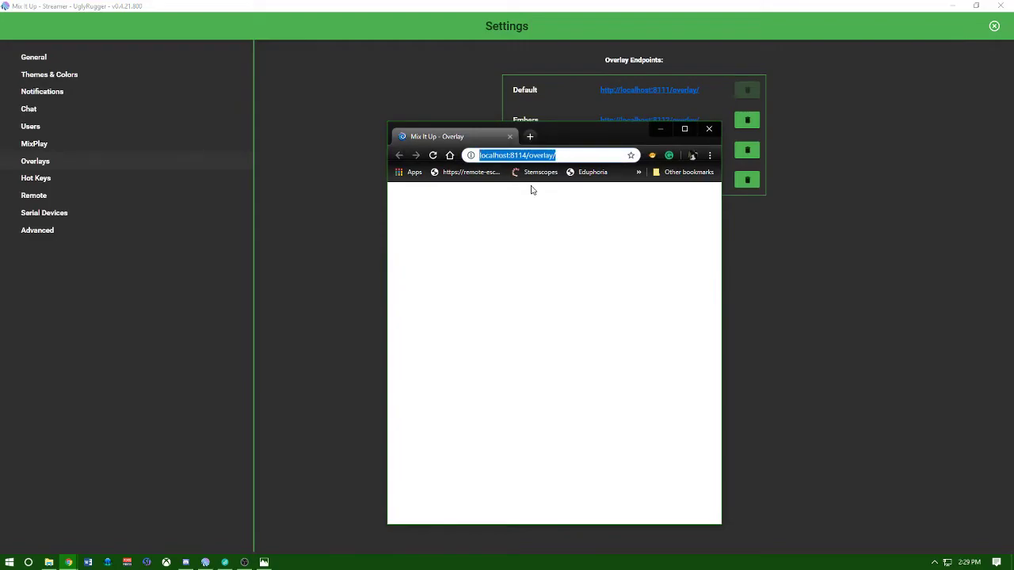
pyautogui.click(710, 129)
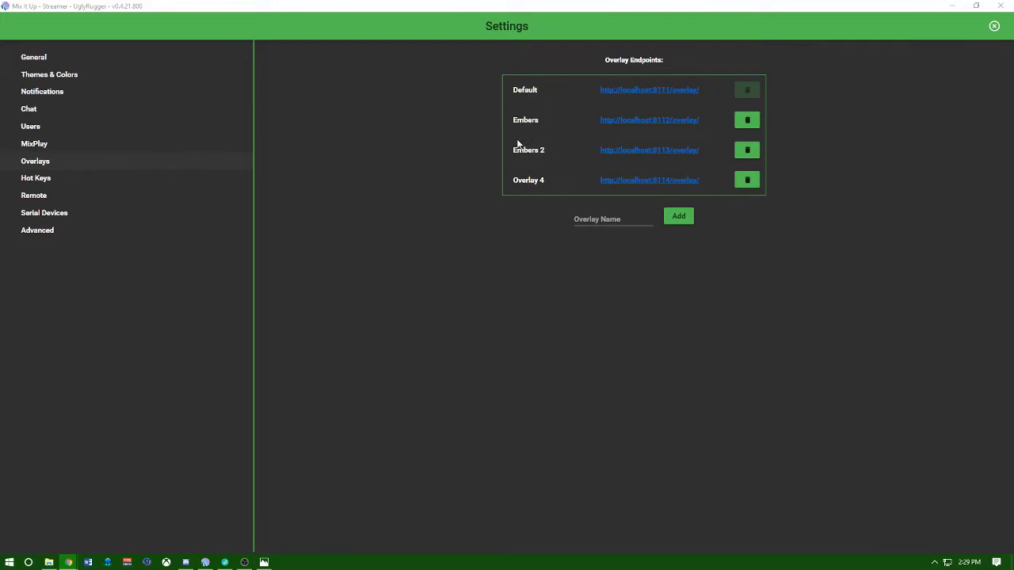
# Reopen Channel Sparks Spent and list the fourth Overlay action's available overlays, including Overlay 4.
pyautogui.click(994, 27)
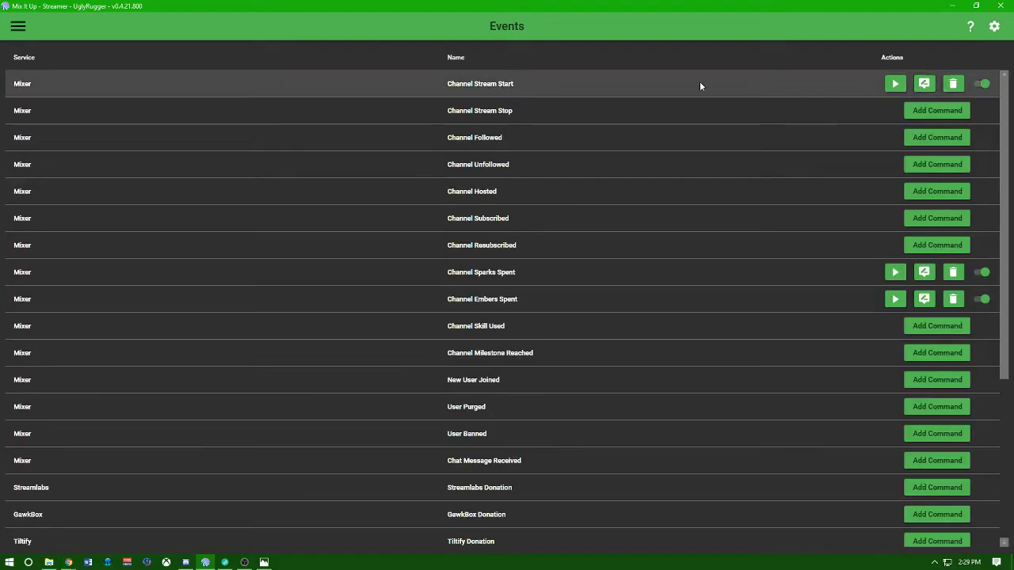
pyautogui.click(924, 272)
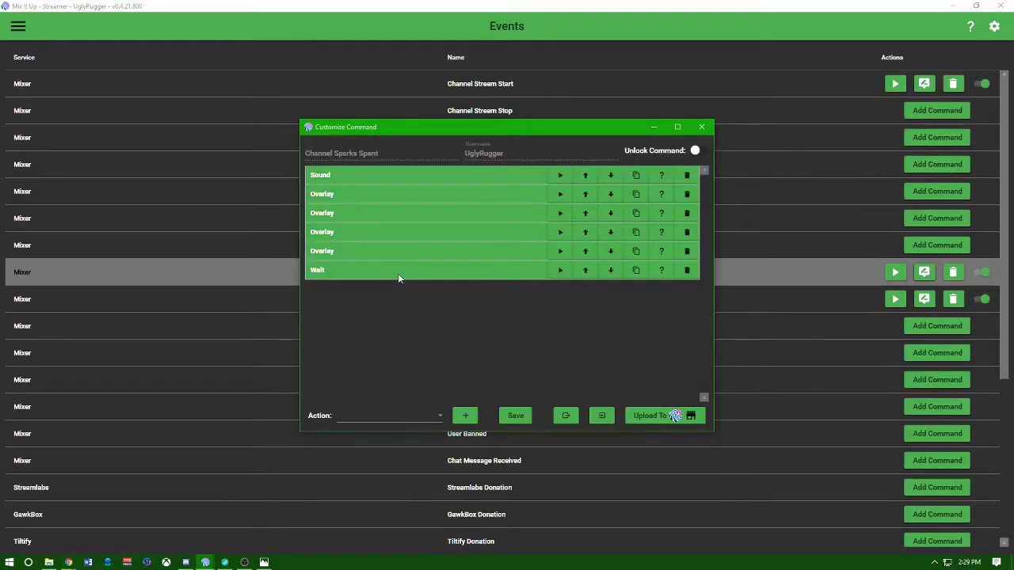
pyautogui.click(357, 232)
pyautogui.click(507, 271)
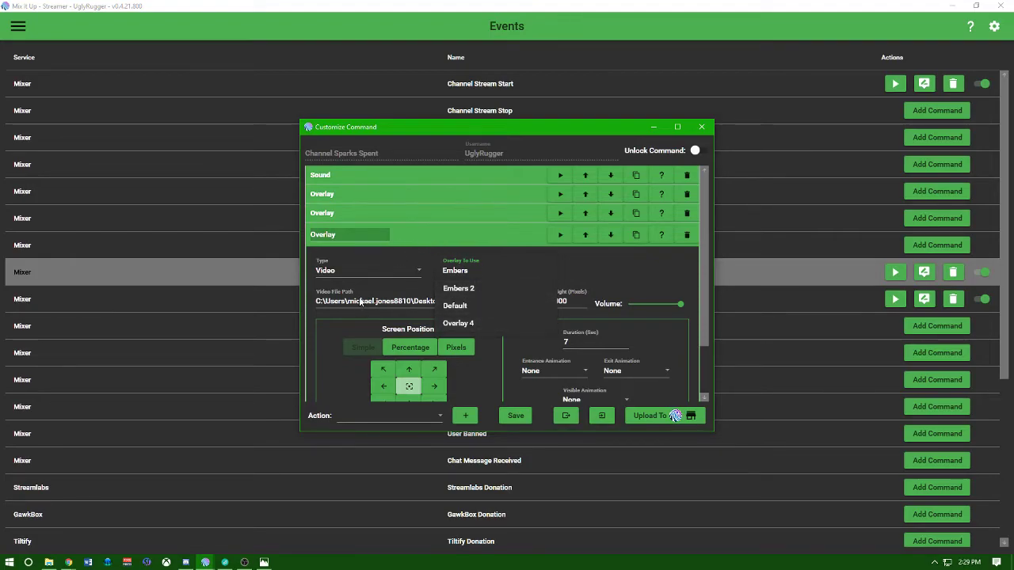
# Leave the overlay actions on Embers and Embers 2, keep the 3-second wait, and save.
pyautogui.click(459, 271)
pyautogui.scroll(-3, 500, 348)
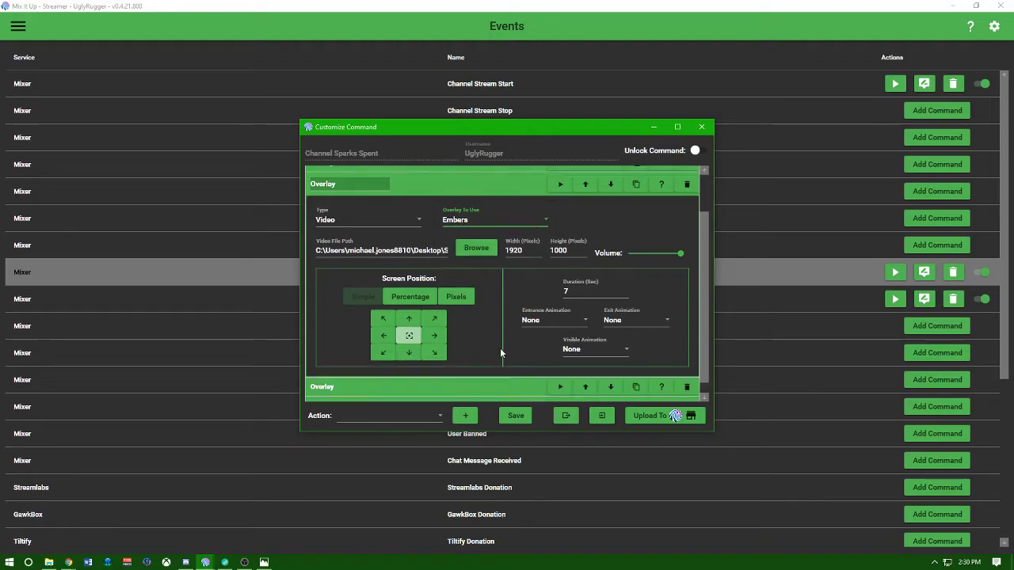
pyautogui.scroll(-3, 476, 316)
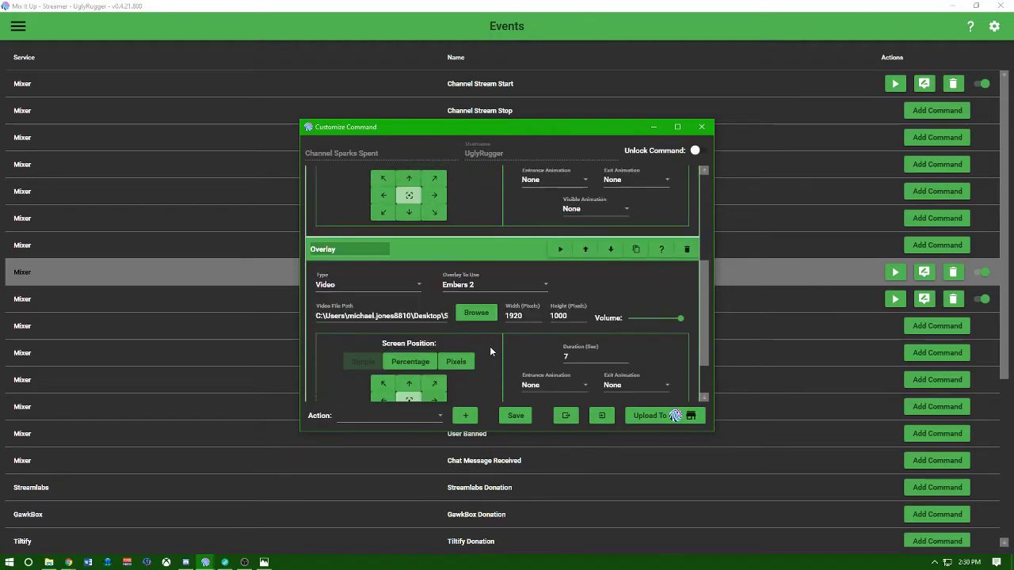
pyautogui.click(496, 285)
pyautogui.click(466, 288)
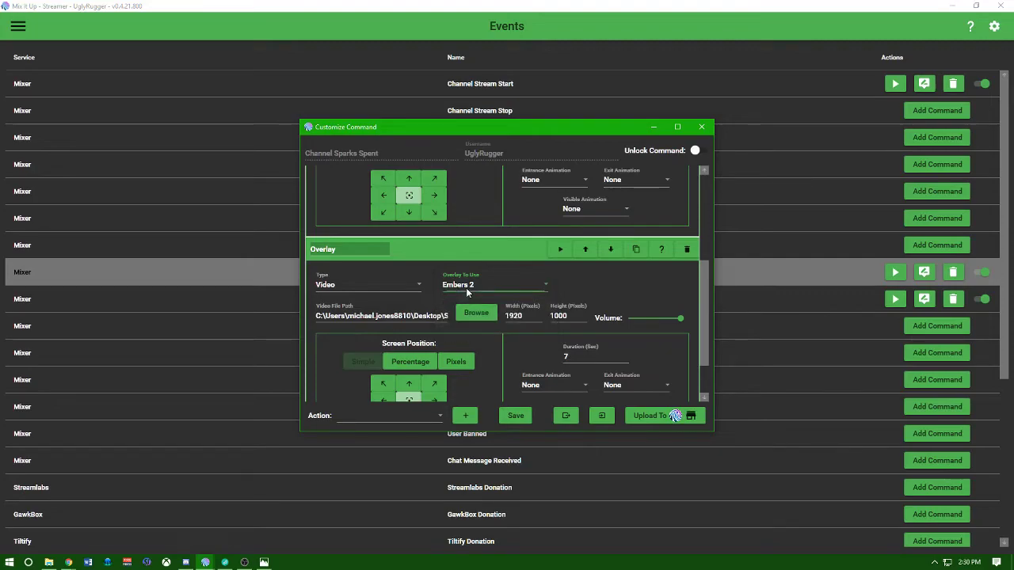
pyautogui.scroll(-2, 544, 318)
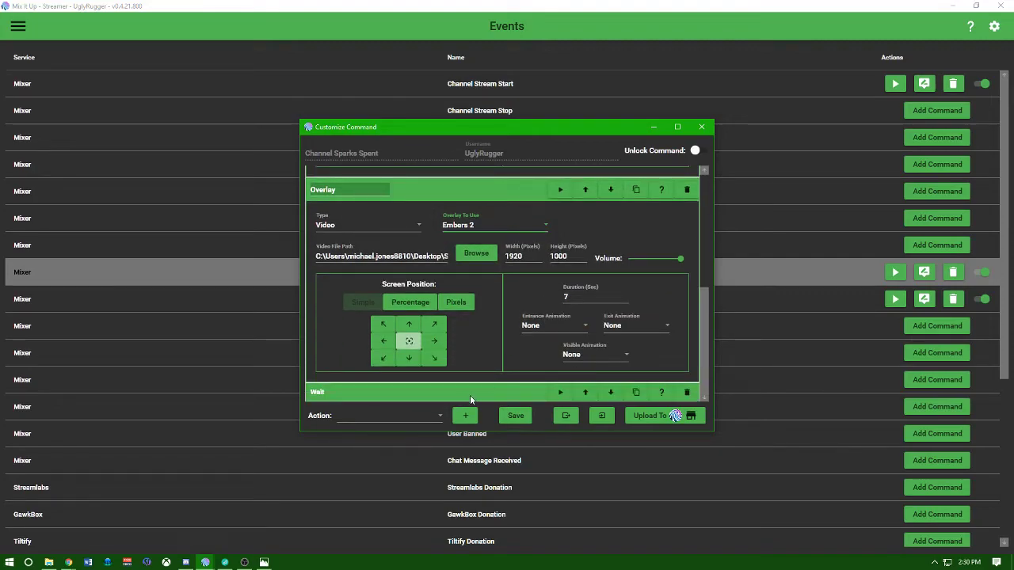
pyautogui.scroll(-1, 480, 393)
pyautogui.scroll(-1, 480, 392)
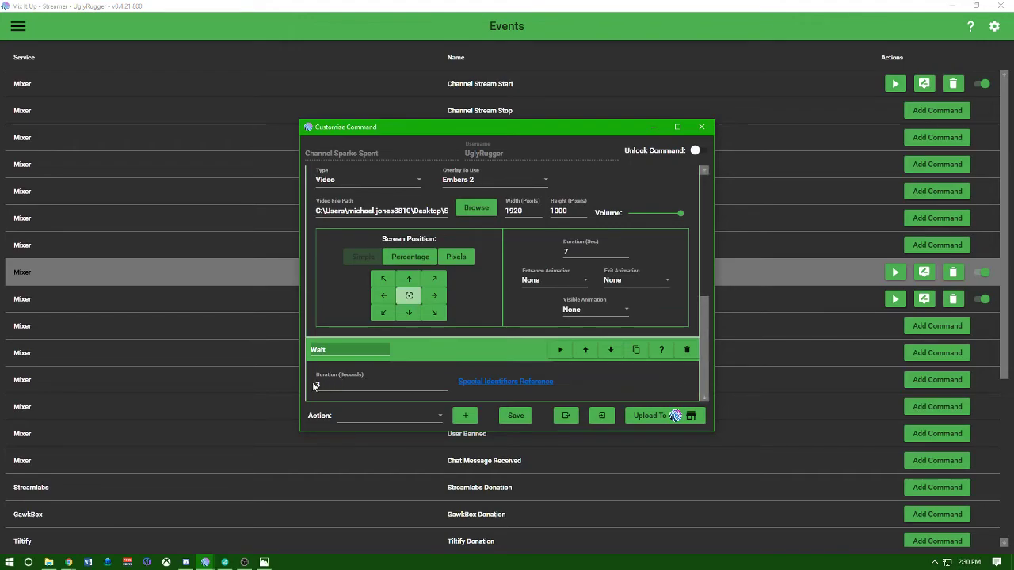
pyautogui.click(515, 416)
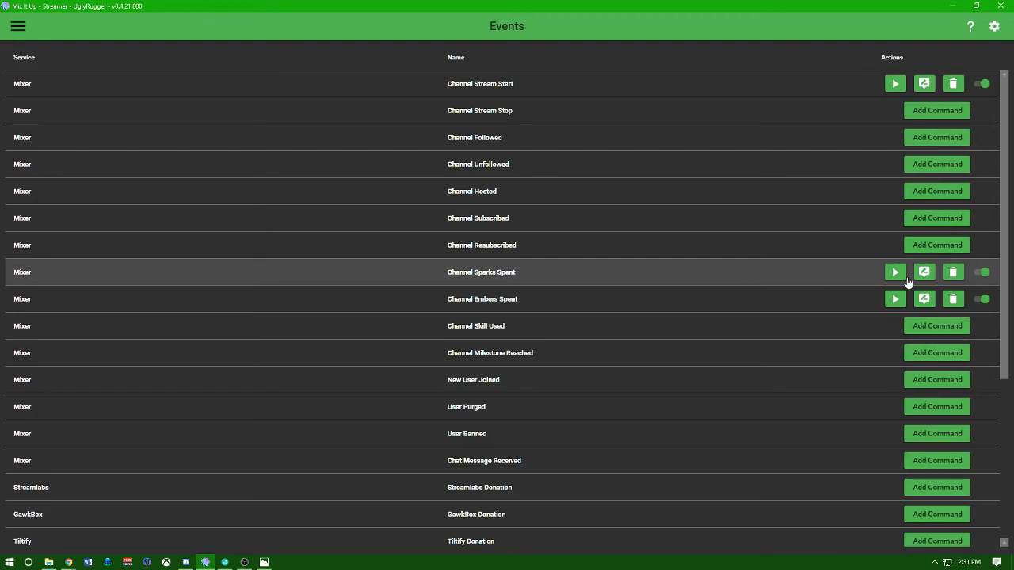
# Delete the Channel Sparks Spent command, then test Channel Embers Spent's 10-Ember thank-you alert.
pyautogui.click(953, 272)
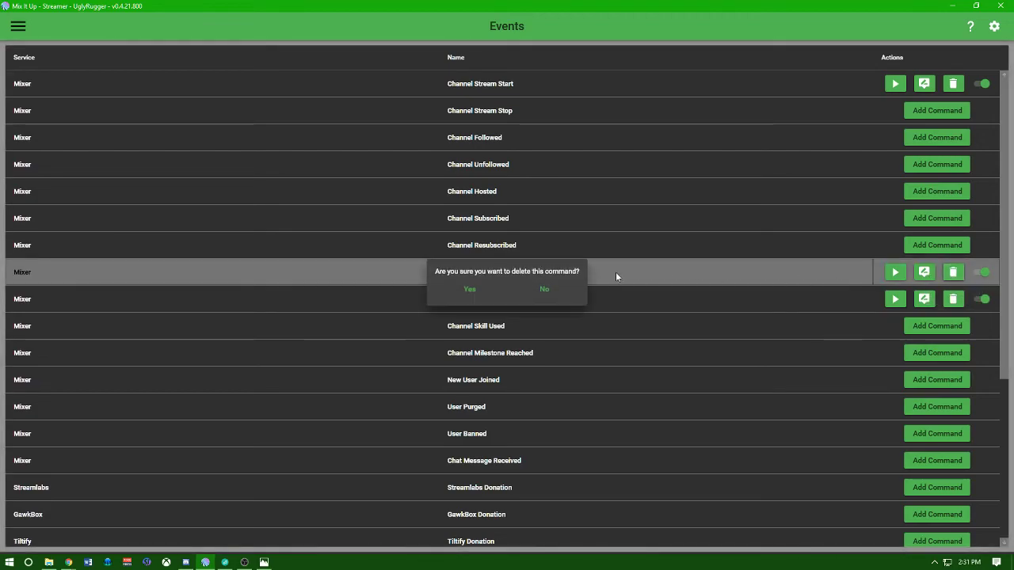
pyautogui.click(469, 289)
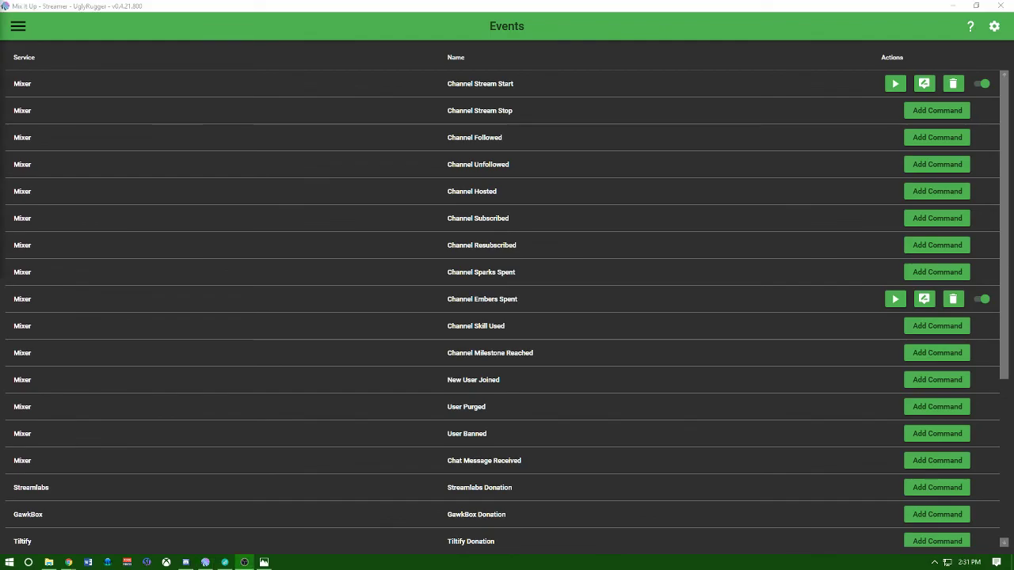
pyautogui.click(895, 299)
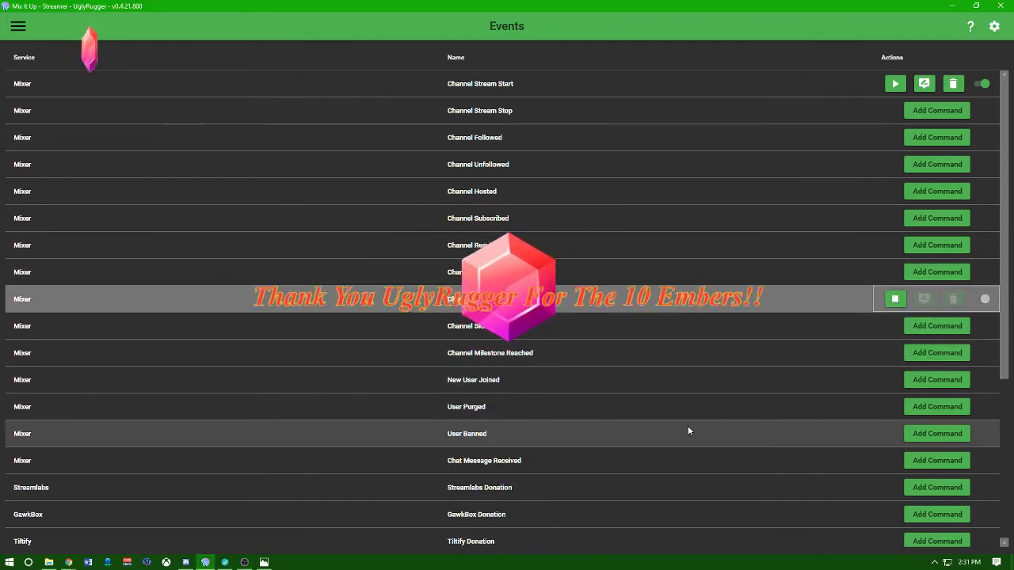